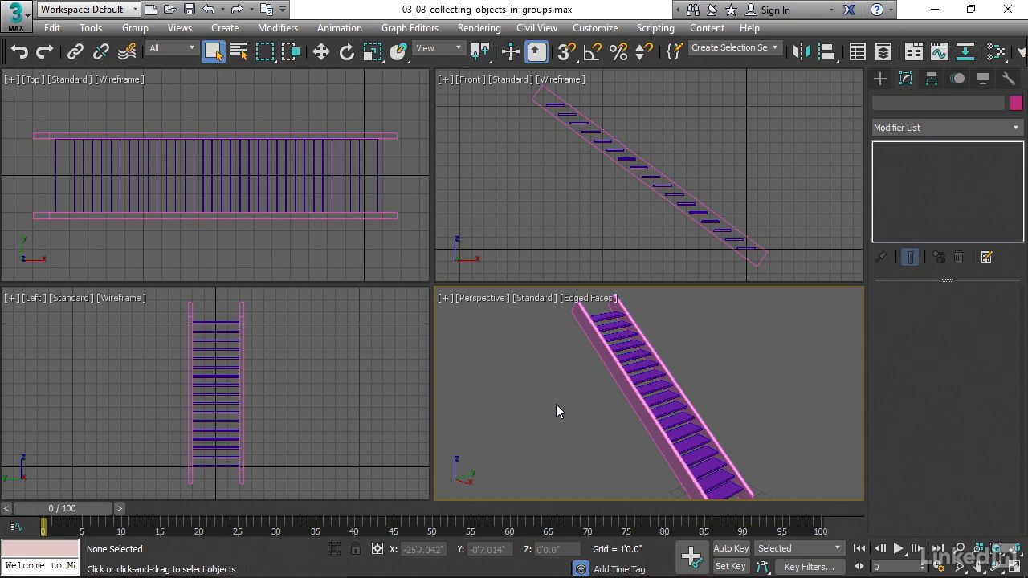
Select all the stair steps and both sides in the Top view and group them under the name staircase Group.
left_click(33, 125)
left_click_drag(32, 124, 412, 255)
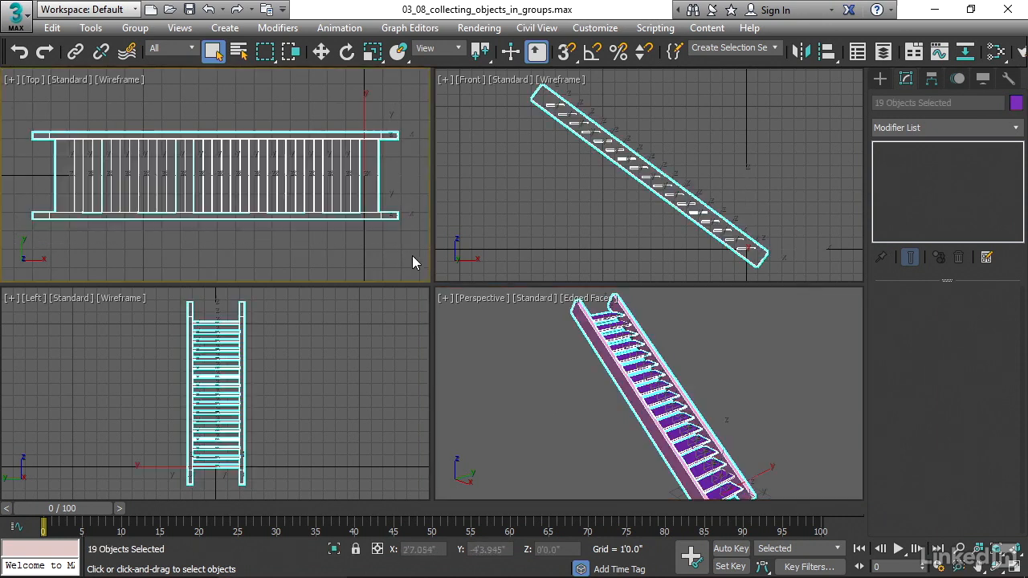
left_click(135, 27)
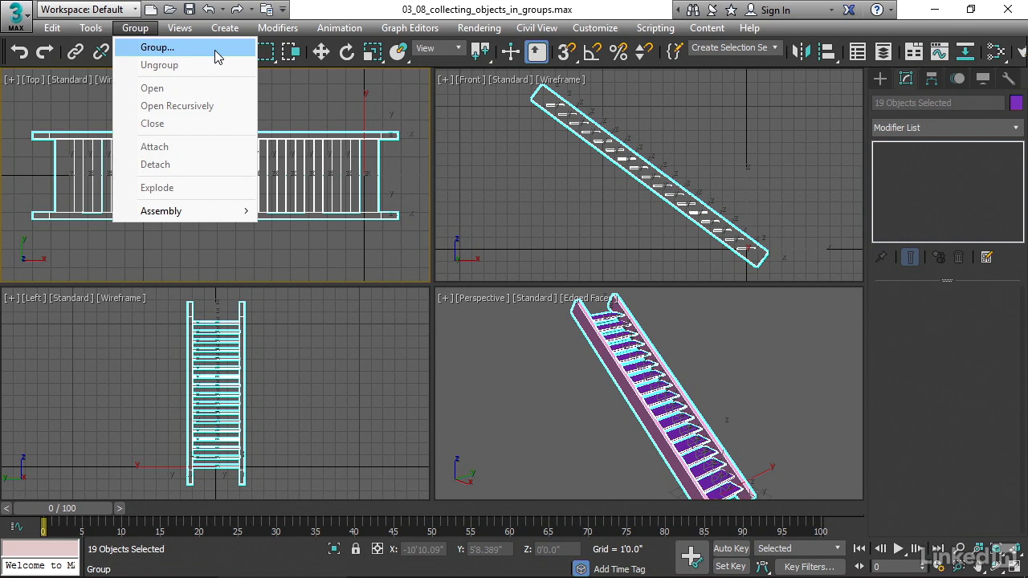
left_click(214, 48)
left_click(473, 291)
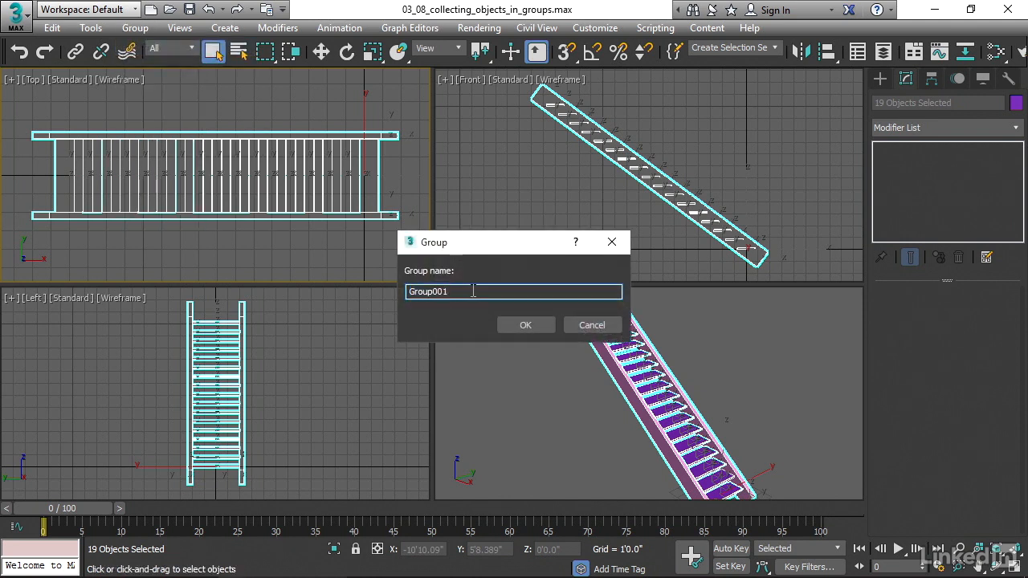
key("BackSpace")
key("BackSpace")
key("BackSpace")
type("st")
type("ai")
type("r")
type("s")
type("ase")
left_click(526, 325)
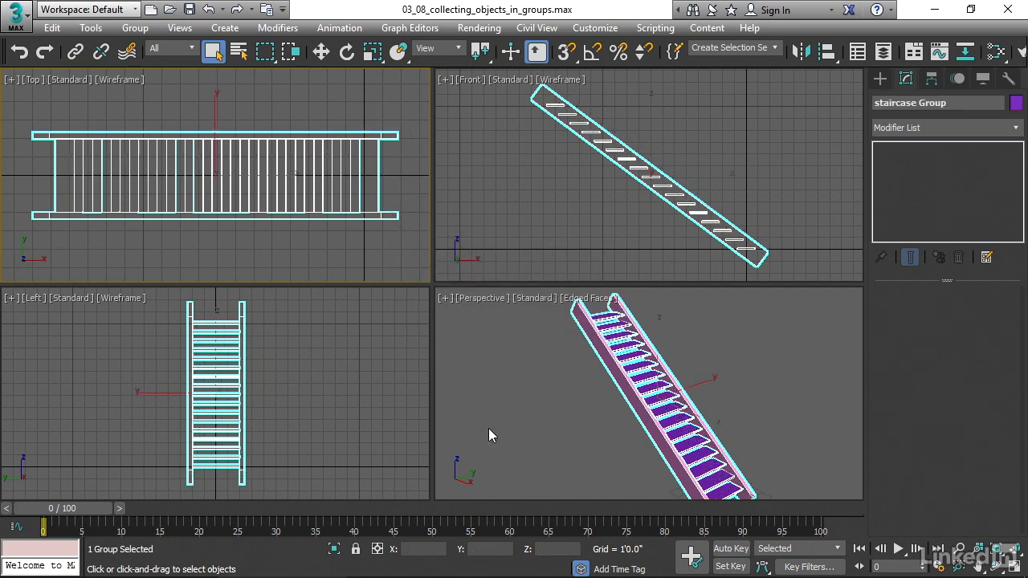
Test selecting the whole group by picking a side and a step in the Perspective view, and clear the selection.
left_click(752, 331)
left_click(645, 351)
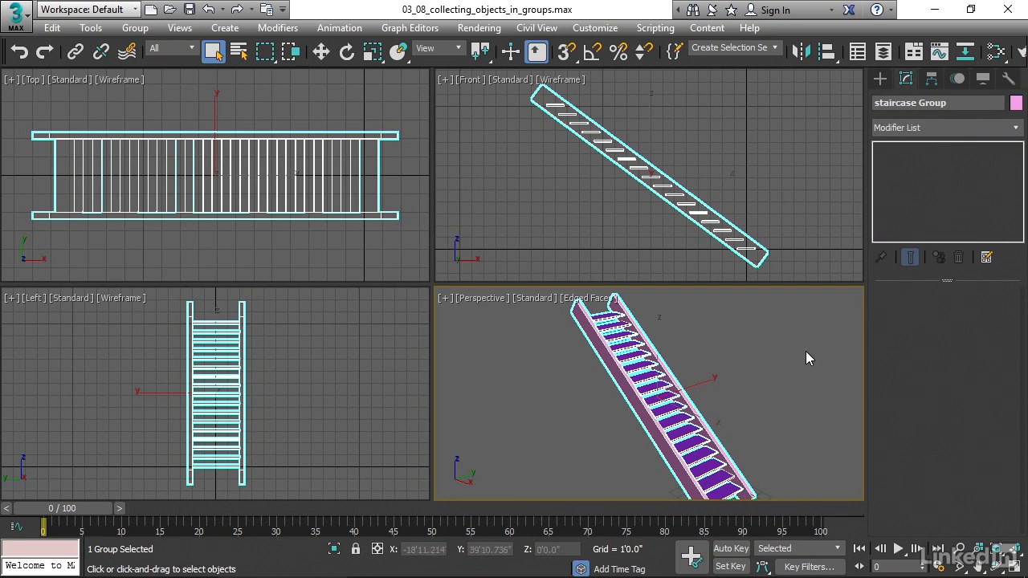
left_click(467, 380)
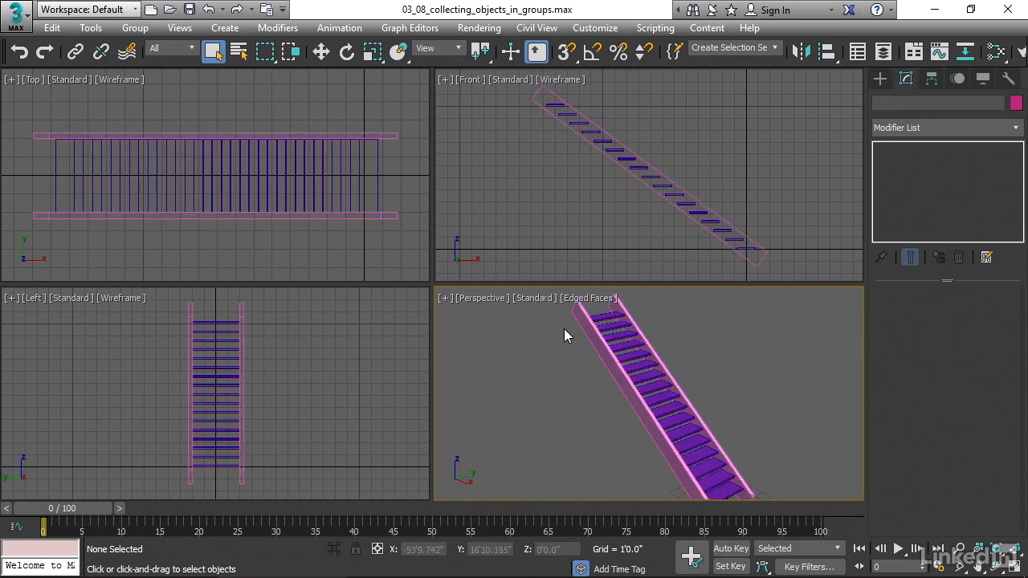
left_click(604, 317)
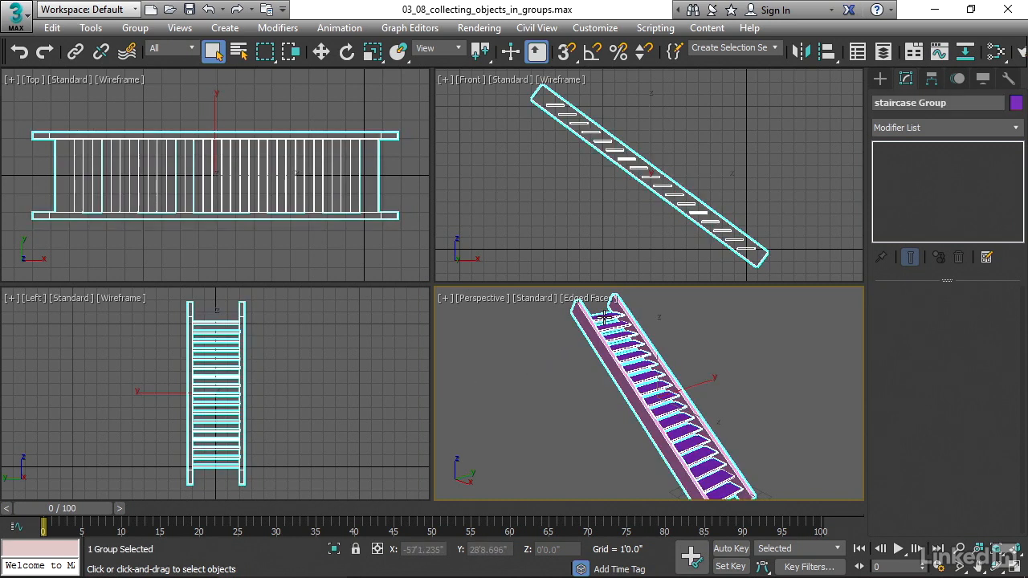
left_click(806, 338)
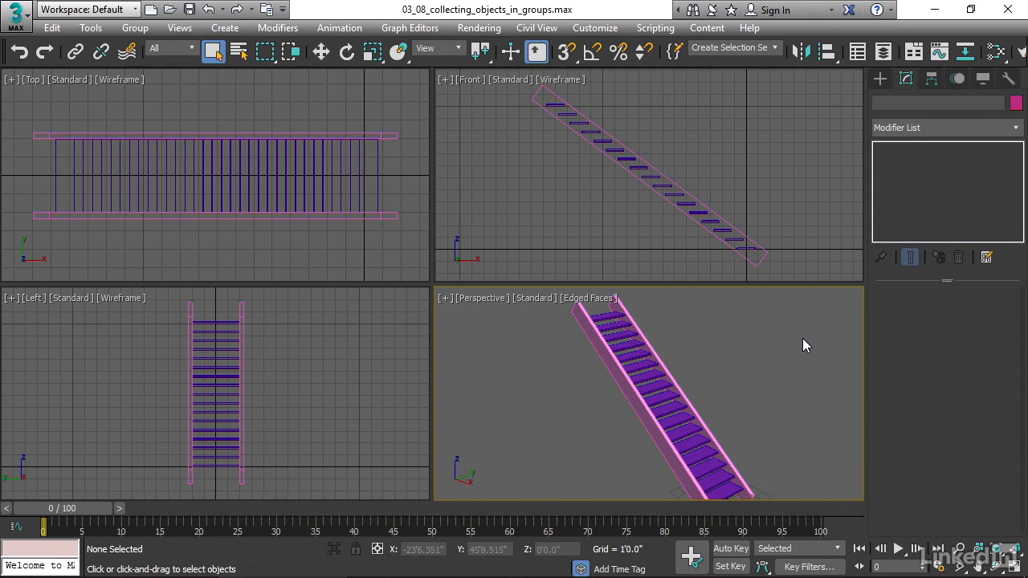
Show the Scene Explorer with the staircase Group expanded, and select and deselect the group from the viewports.
left_click(855, 52)
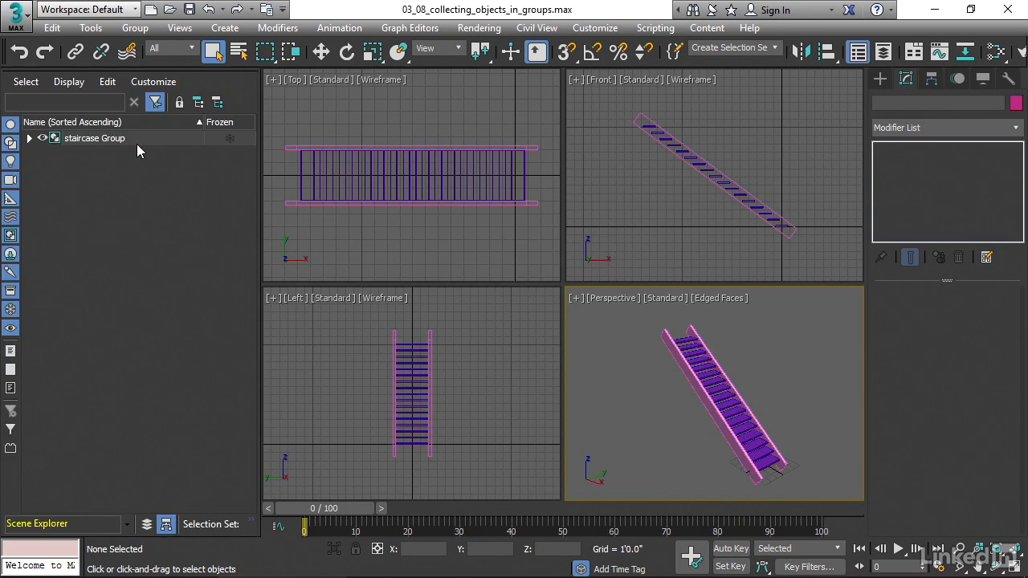
left_click(29, 139)
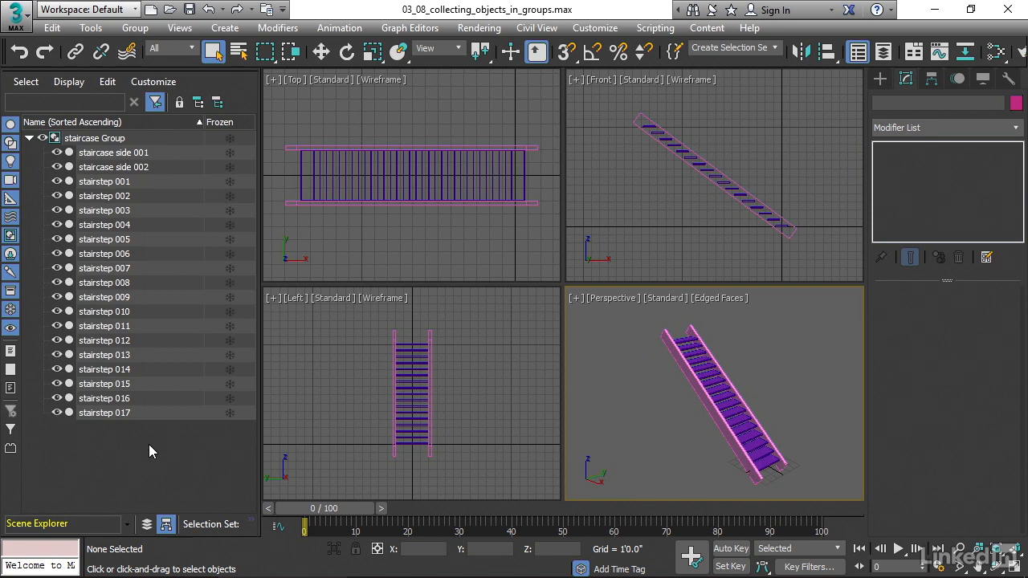
left_click(692, 360)
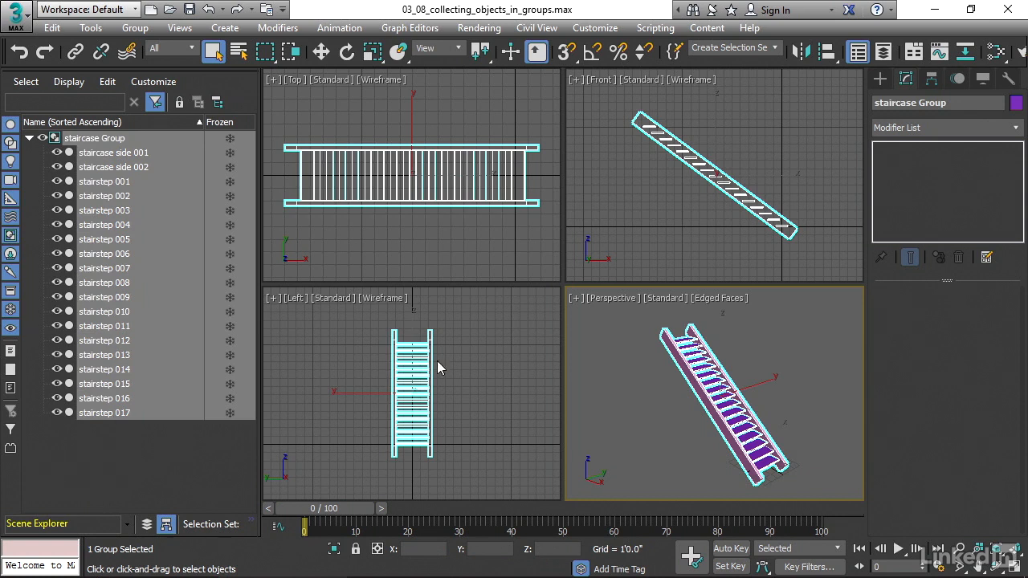
left_click(497, 324)
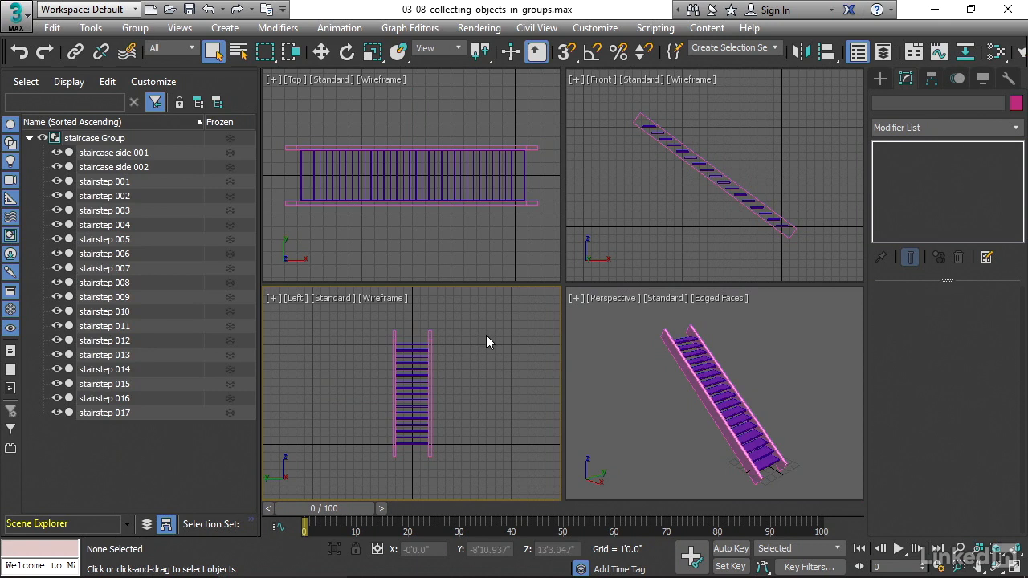
Compare selecting stairstep 004 and stairstep 007 in the Scene Explorer with picking the staircase in the Left view.
left_click(90, 228)
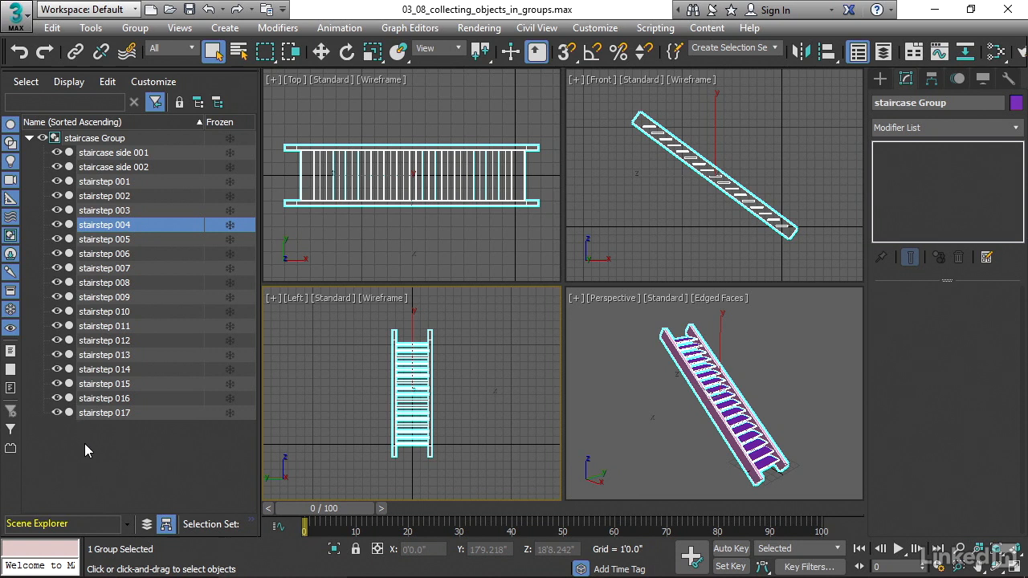
left_click(508, 358)
left_click(424, 374)
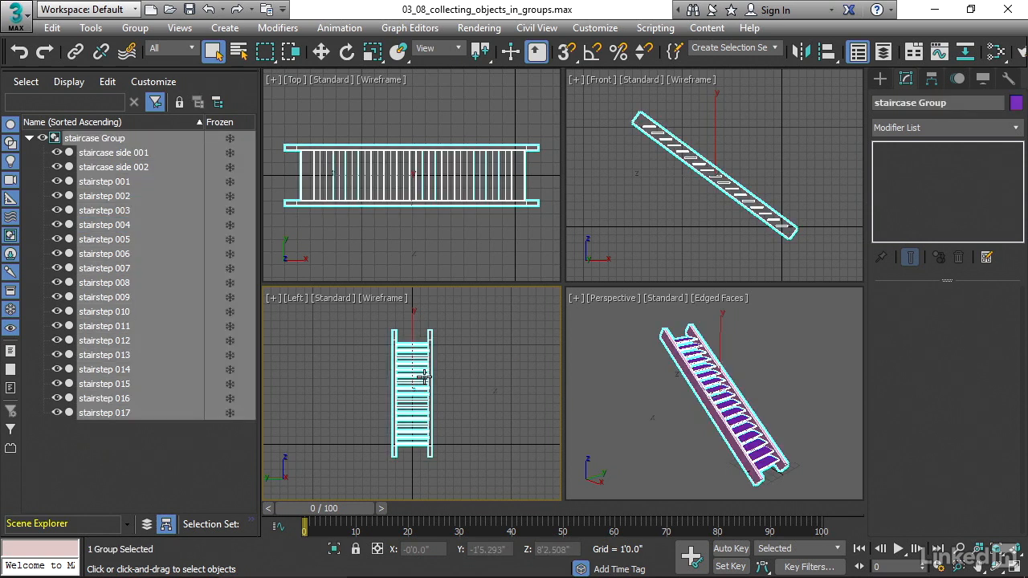
left_click(499, 375)
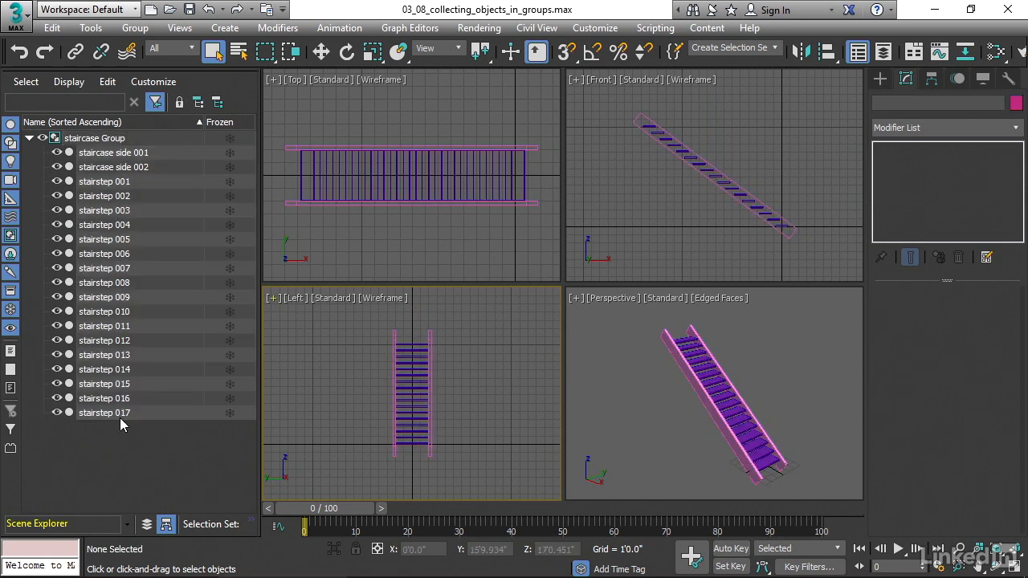
left_click(107, 270)
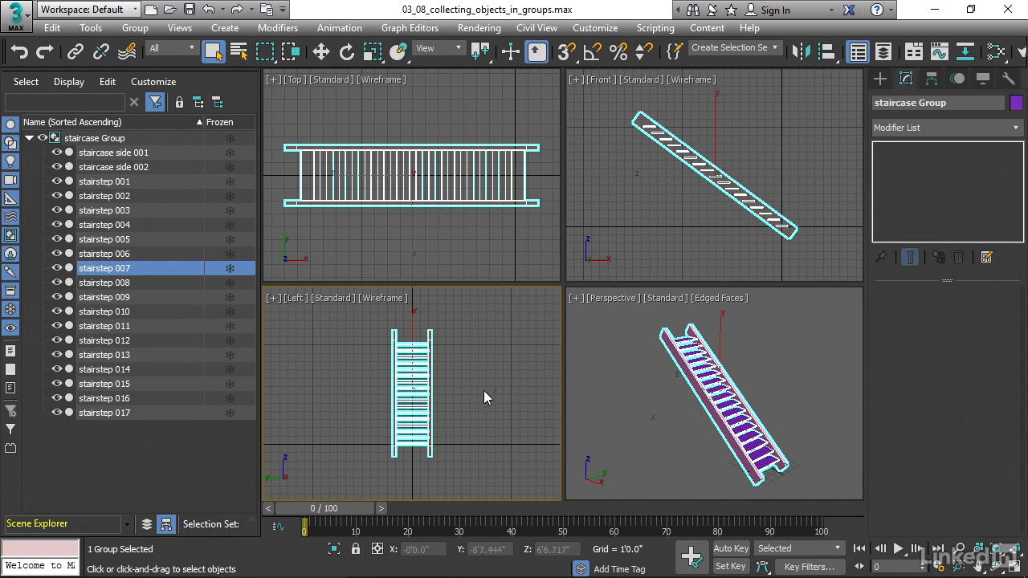
Select the staircase Group in the Scene Explorer, try moving it sideways in the Left view, and undo the move.
left_click(89, 142)
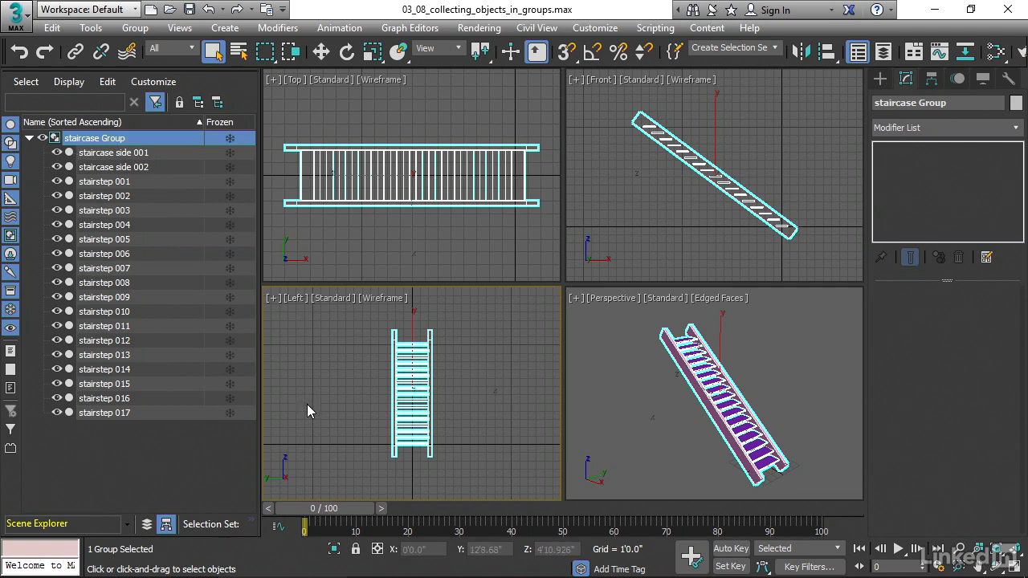
left_click(320, 52)
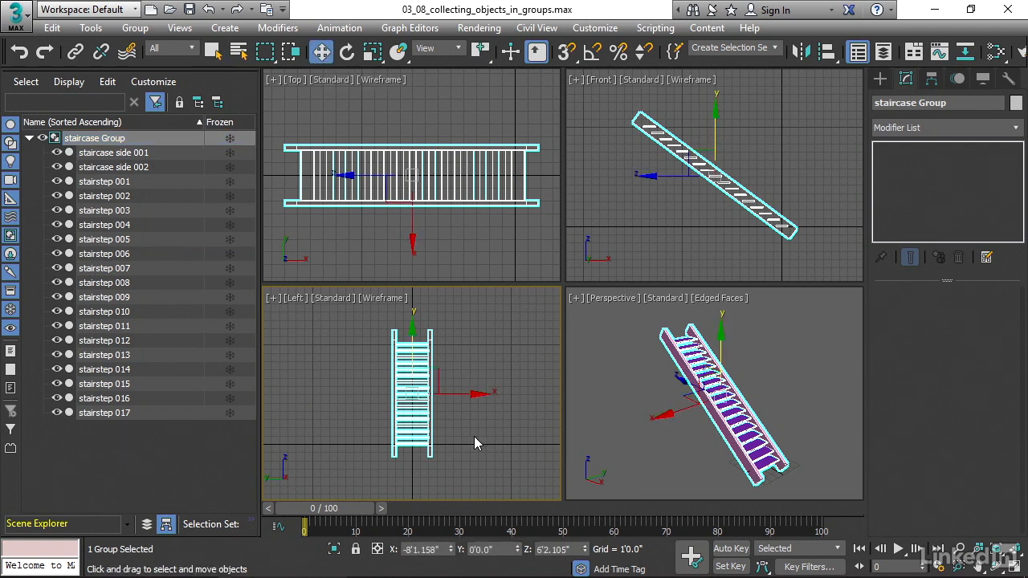
mouse_move(507, 386)
left_mouse_down()
mouse_move(471, 385)
mouse_move(493, 386)
left_mouse_up()
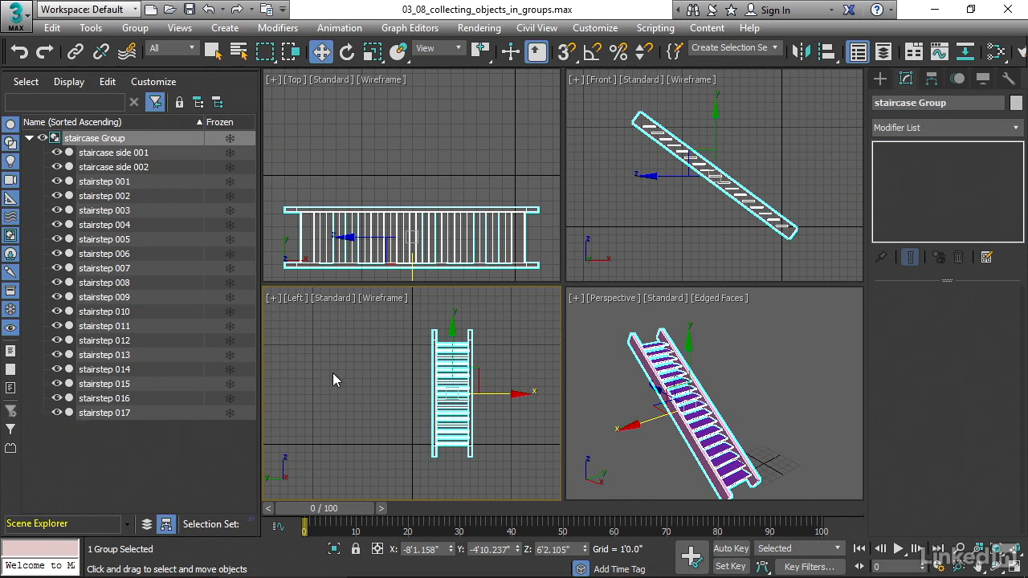
key("ctrl+z")
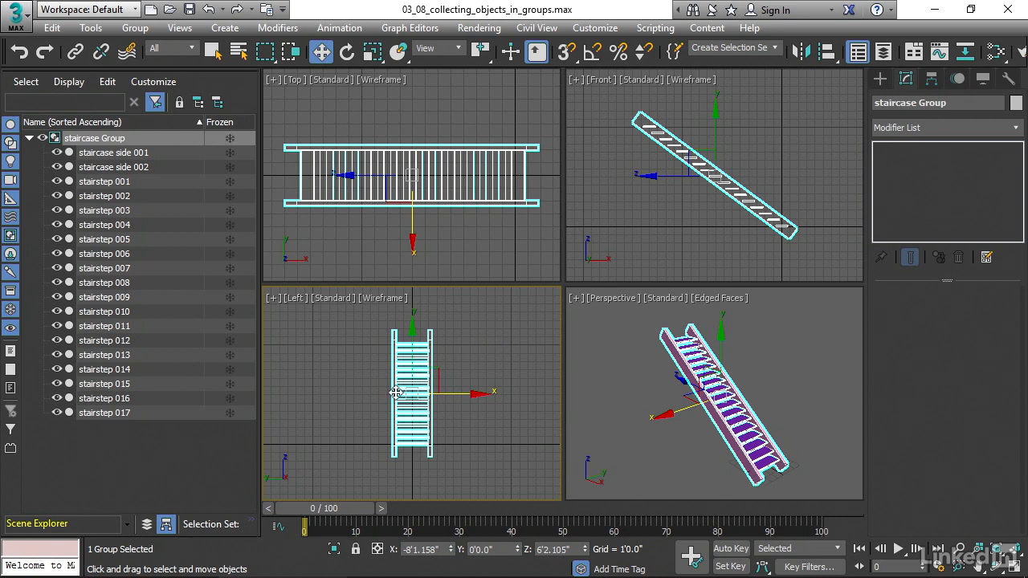
Open the staircase Group and select its members stairstep 012 and stairstep 010 individually in the Perspective view.
left_click(137, 29)
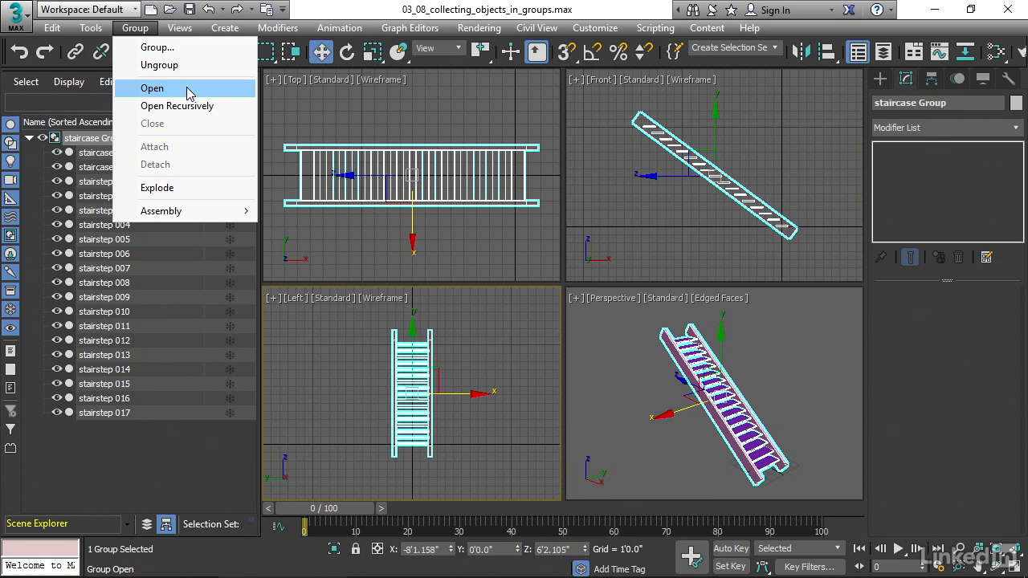
left_click(154, 88)
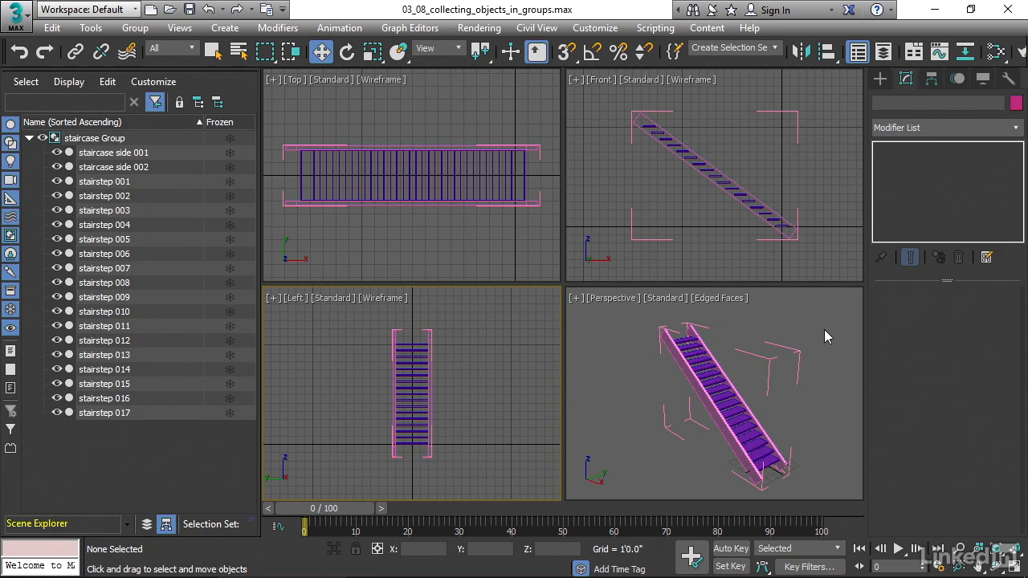
left_click(711, 374)
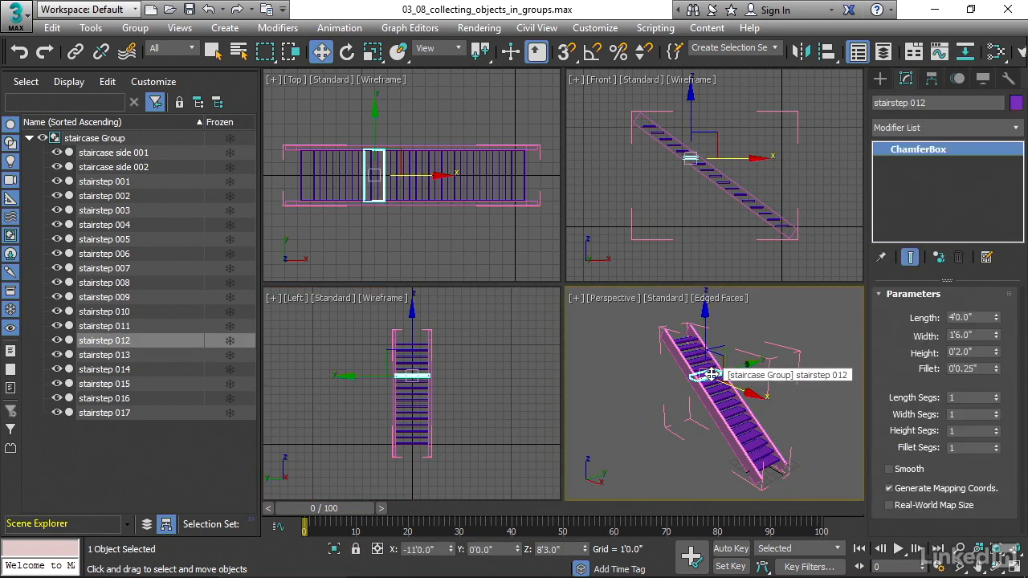
left_click(715, 391)
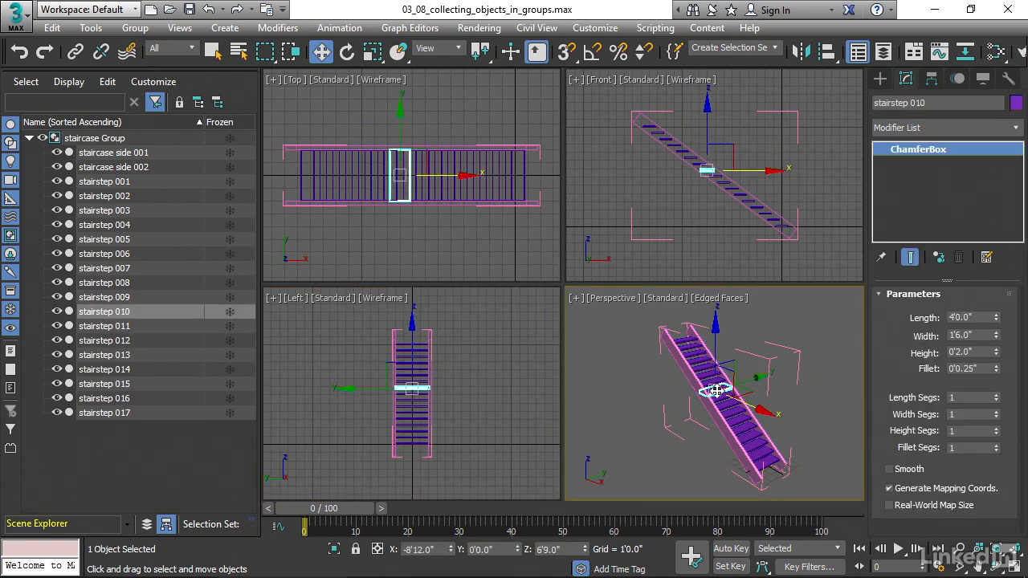
With Select Object, pick single steps and a region of middle steps inside the open group, and clear the selection.
left_click(212, 51)
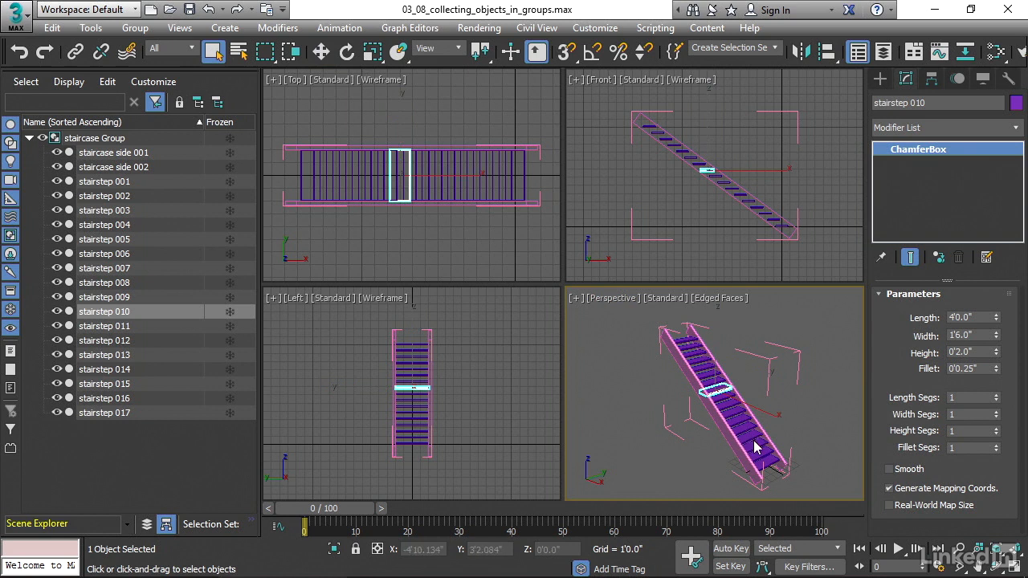
left_click(754, 441)
left_click(731, 415)
left_click(721, 397)
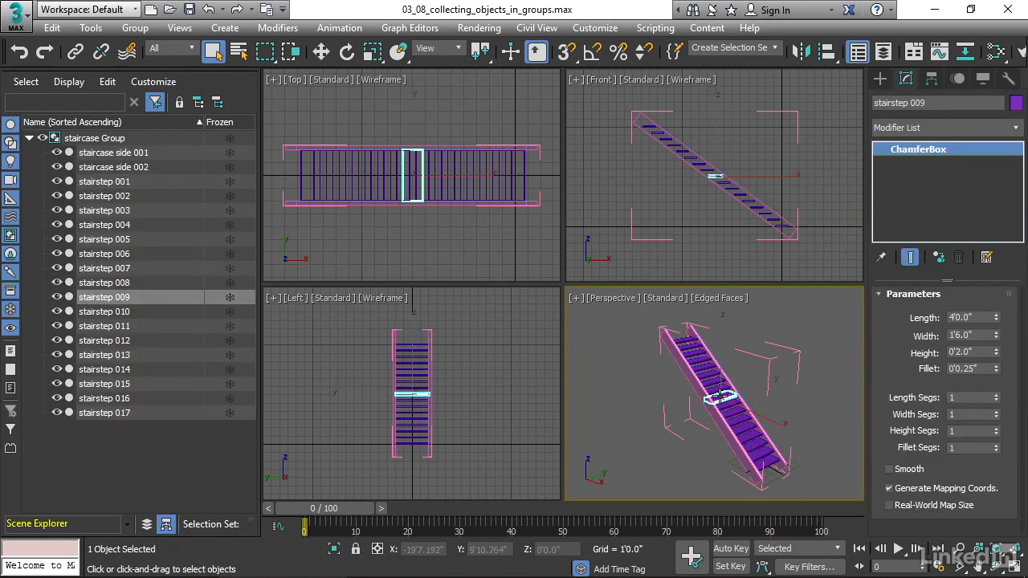
left_click_drag(741, 383, 726, 417)
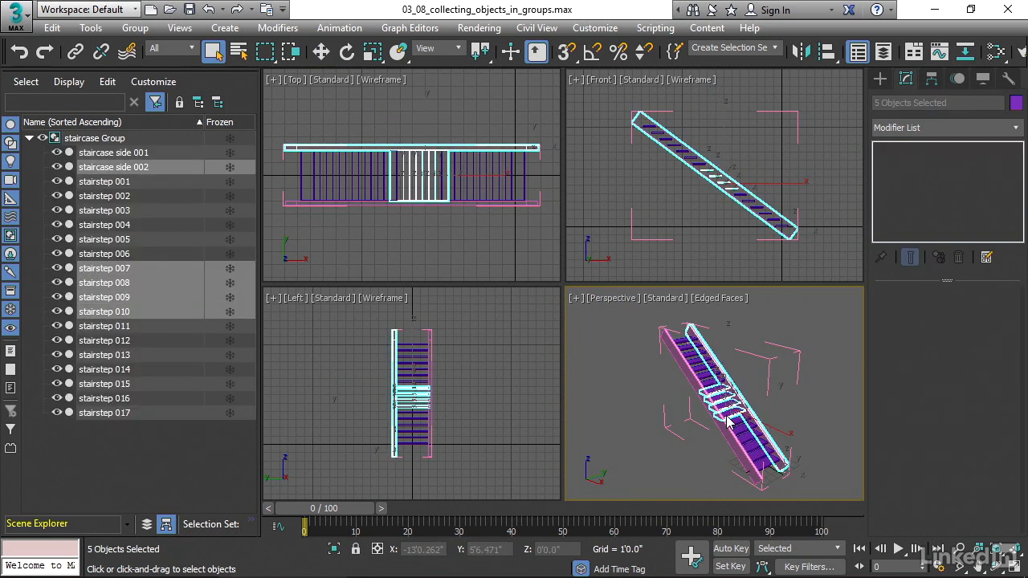
left_click(828, 305)
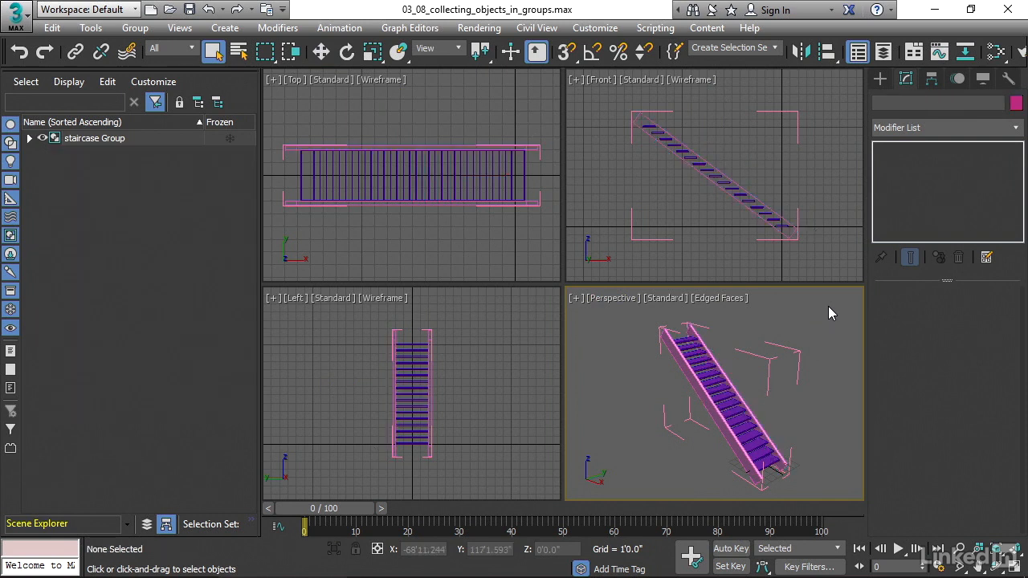
Select the open group's dummy bracket, expand its member list in the Scene Explorer, and close the group.
left_click(795, 353)
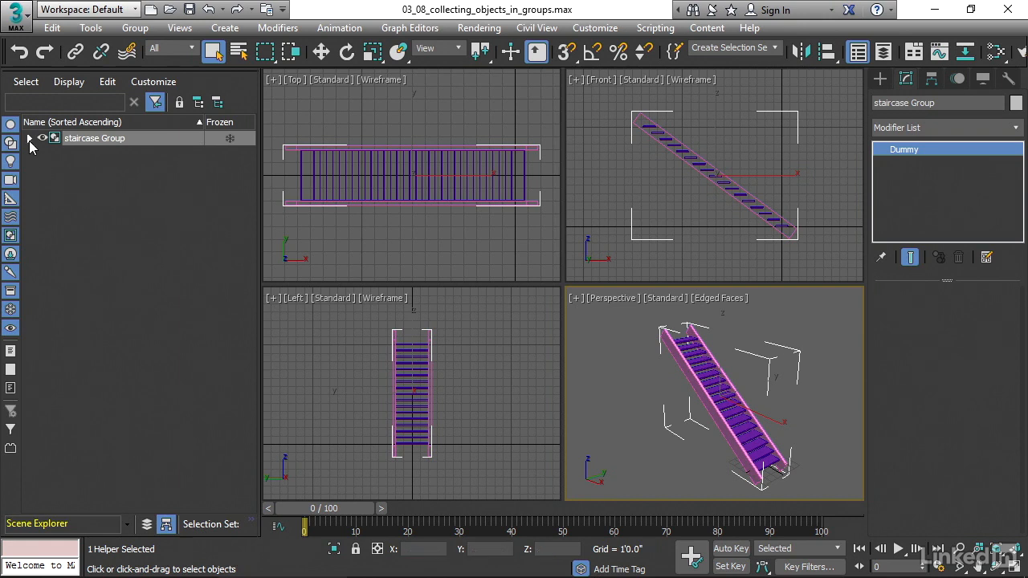
left_click(29, 139)
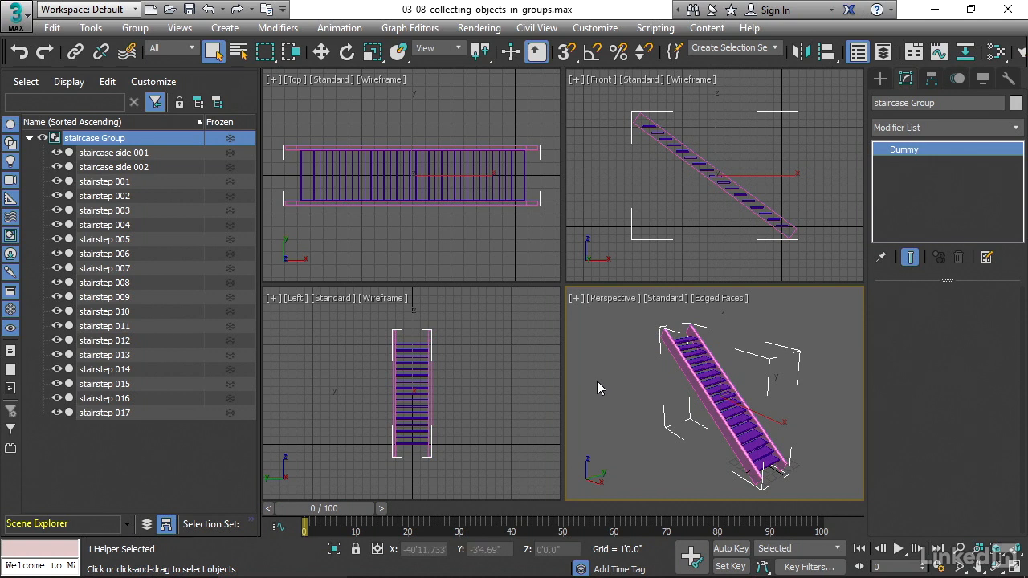
left_click(133, 33)
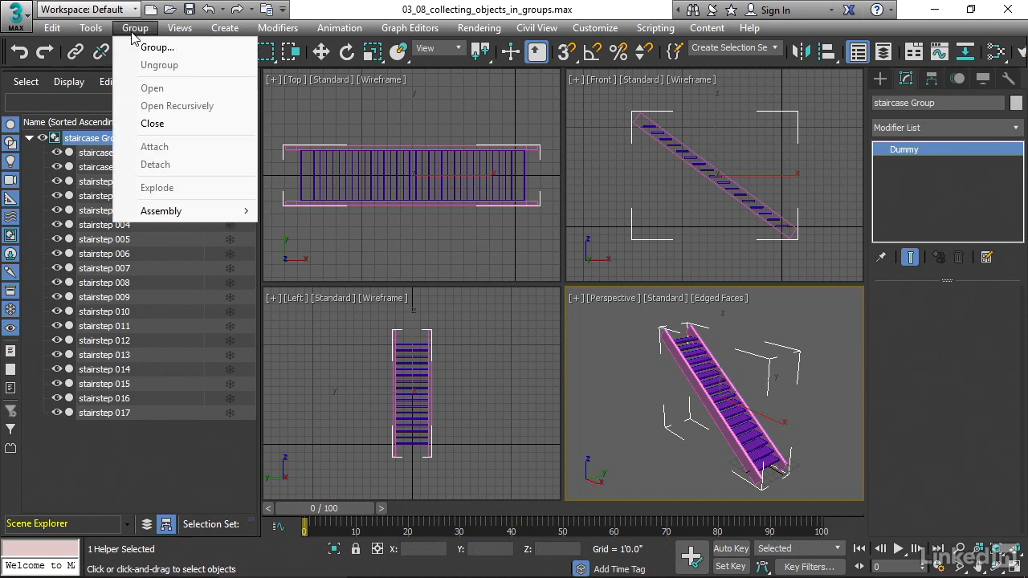
left_click(152, 123)
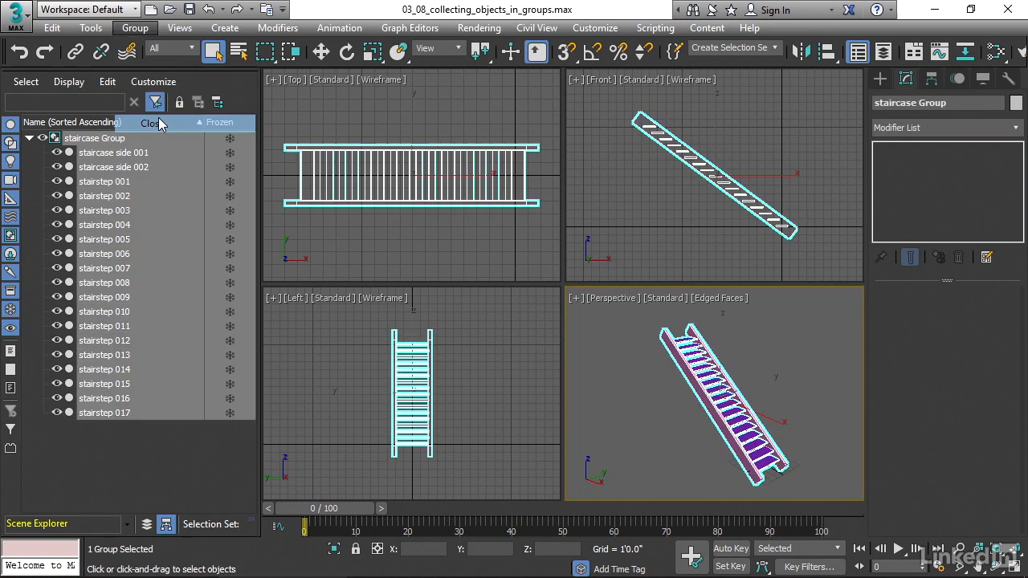
Check the closed group's selection by picking a stair step in the Perspective view, deselect it, and review the available Group commands.
left_click(595, 367)
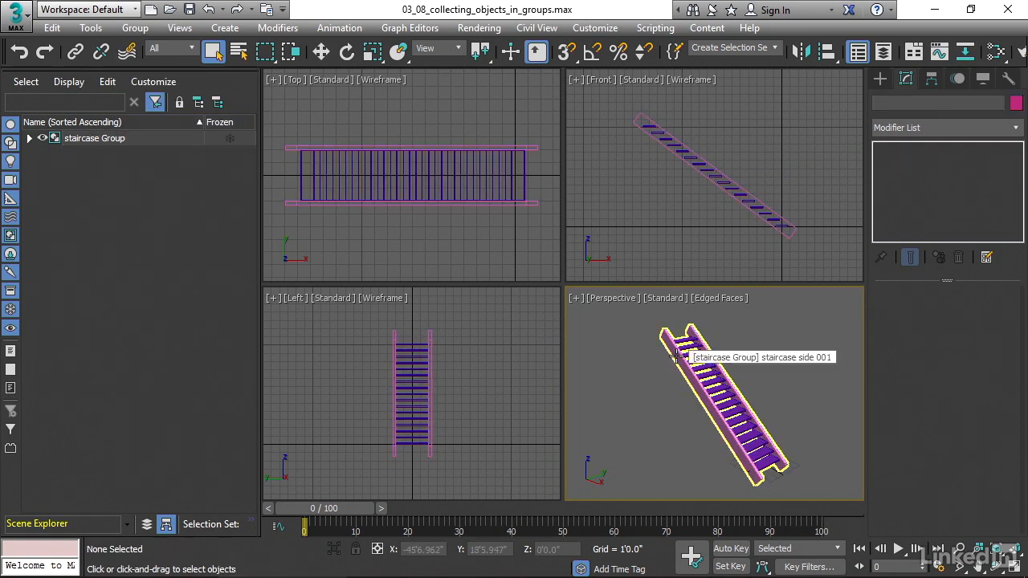
left_click(717, 394)
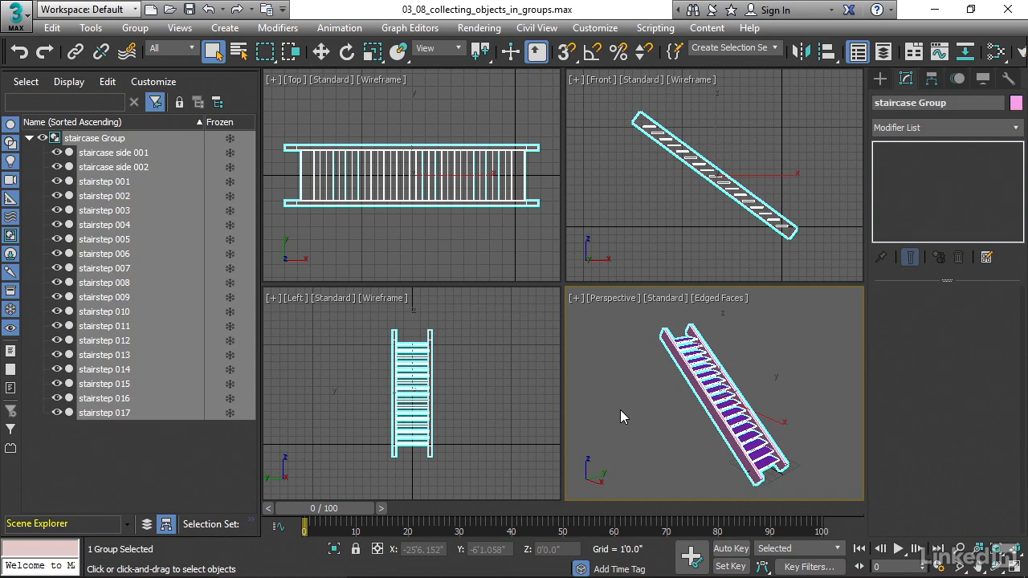
left_click(620, 410)
left_click(135, 27)
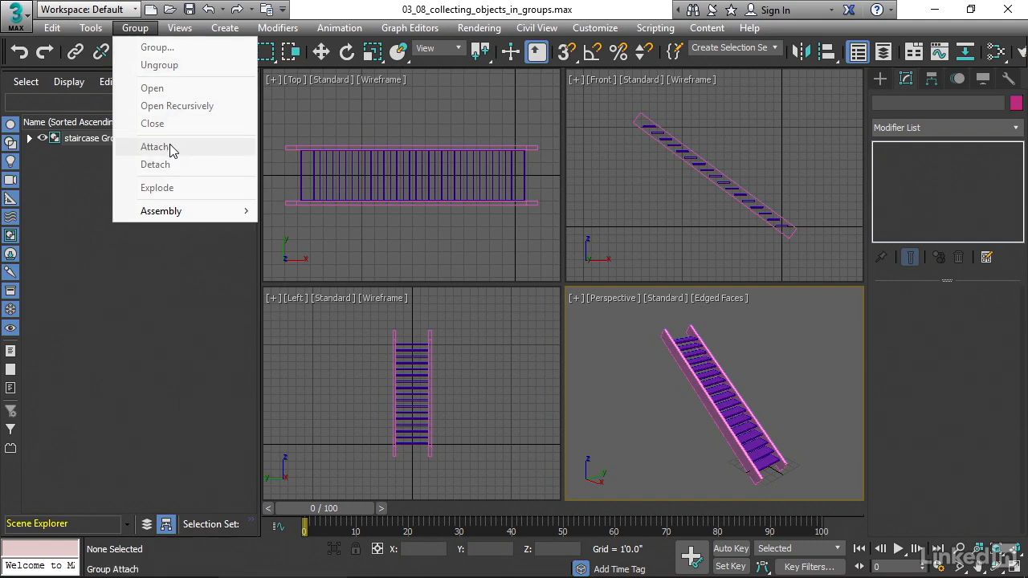
Create a standard primitive Box beside the foot of the staircase in the Perspective view and finish the Box command.
left_click(880, 78)
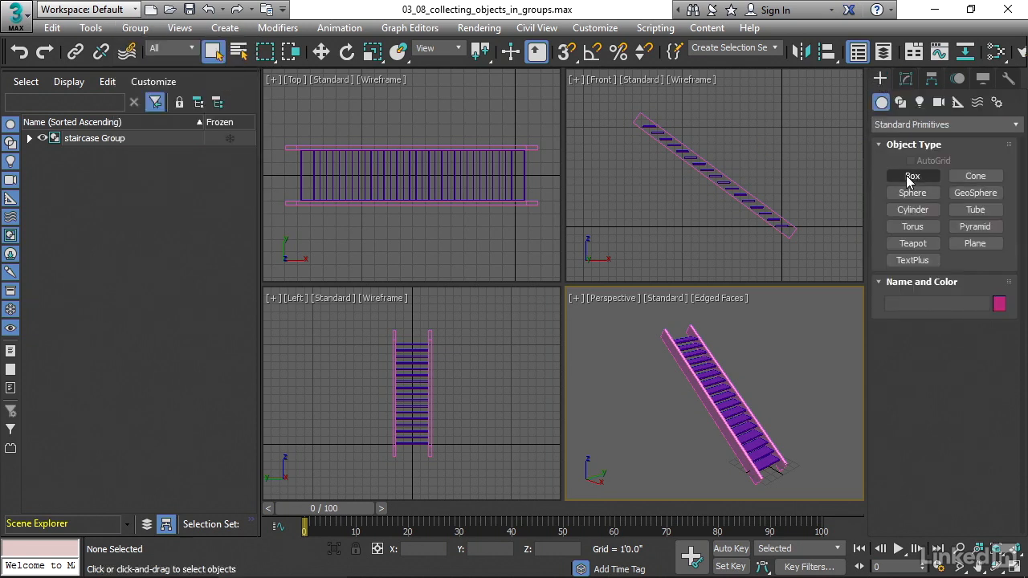
left_click(911, 176)
left_click_drag(794, 482, 783, 496)
left_click(792, 458)
right_click(803, 356)
middle_click_drag(779, 356, 738, 334)
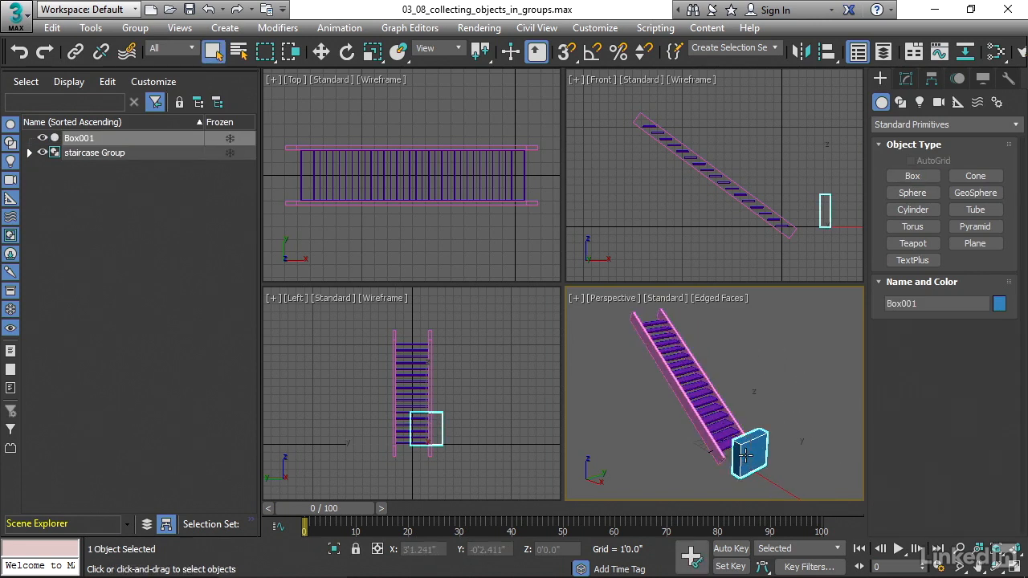
Attach the selected box to the staircase Group.
left_click(135, 27)
left_click(142, 146)
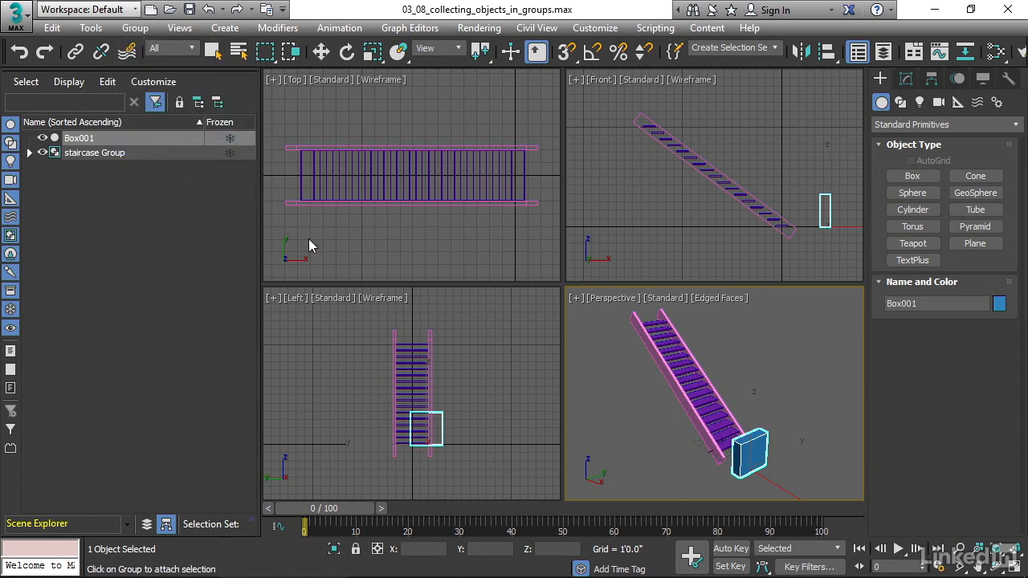
left_click(664, 330)
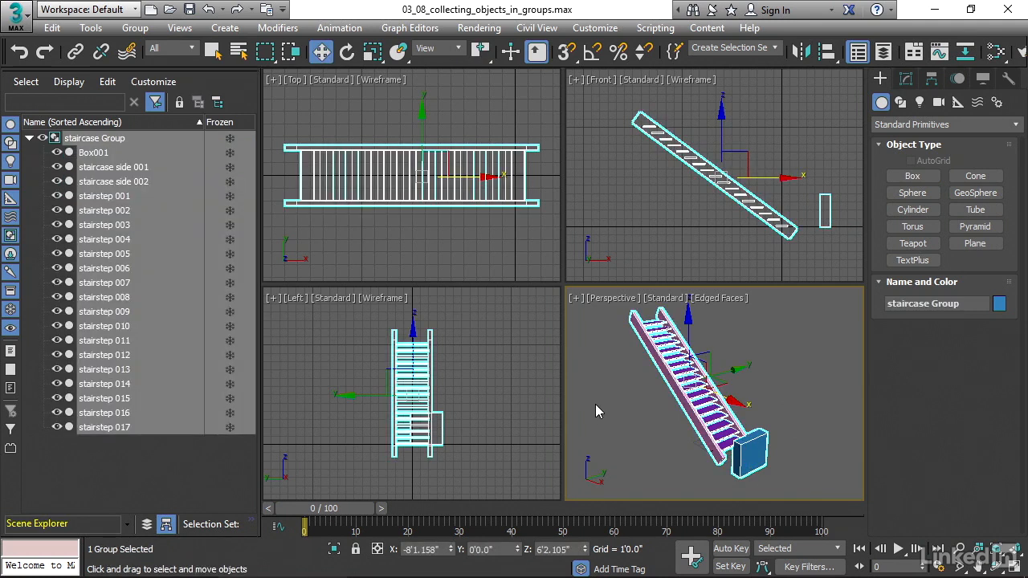
Test the attached box by moving the whole staircase Group along its Y axis, undo the move, and clear the selection.
left_click(595, 404)
left_click(688, 384)
left_click_drag(736, 365, 743, 385)
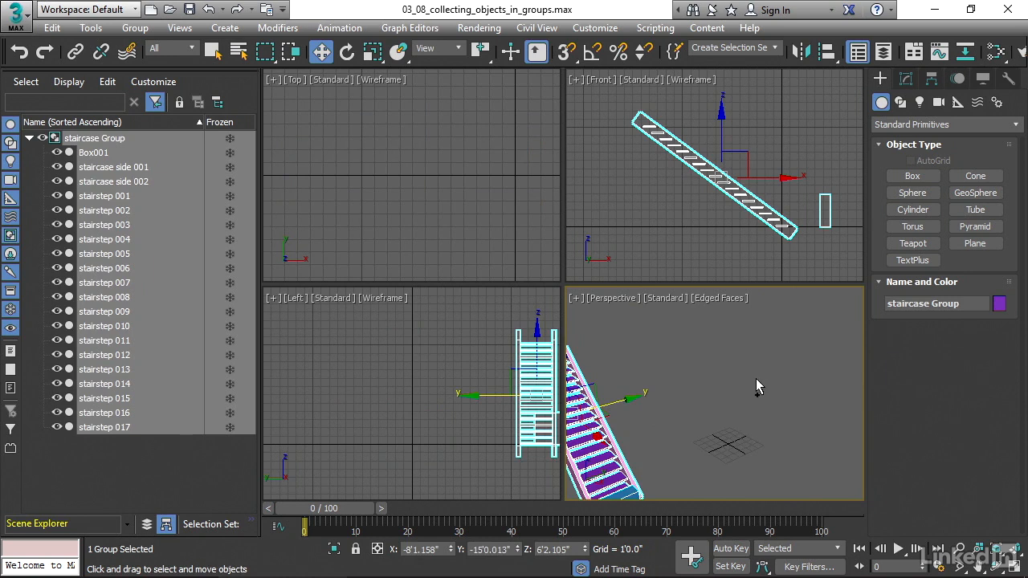
key("ctrl+z")
left_click(774, 347)
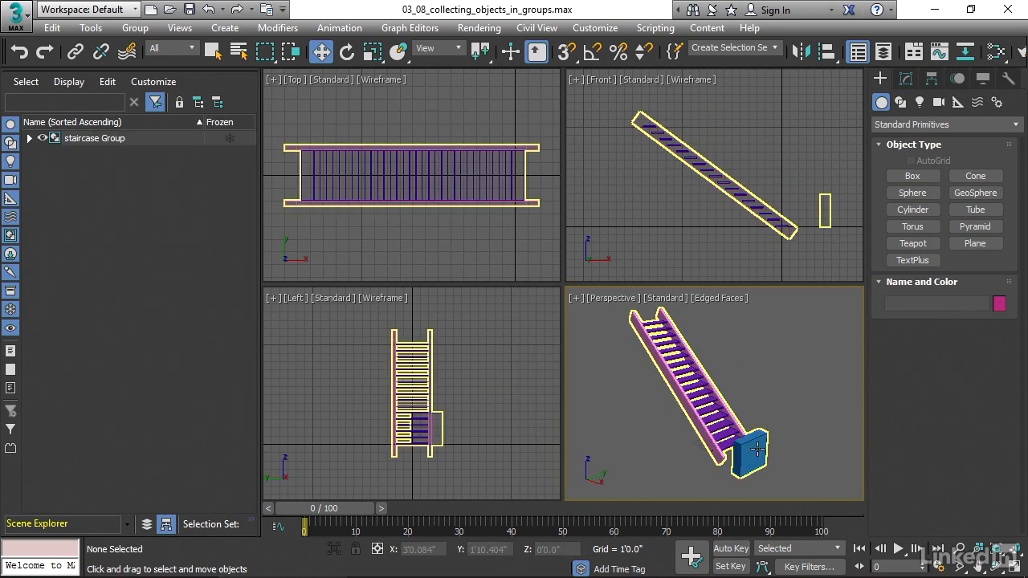
Open the staircase Group, detach the box from it, and move the box along Y clear of the staircase.
left_click(757, 450)
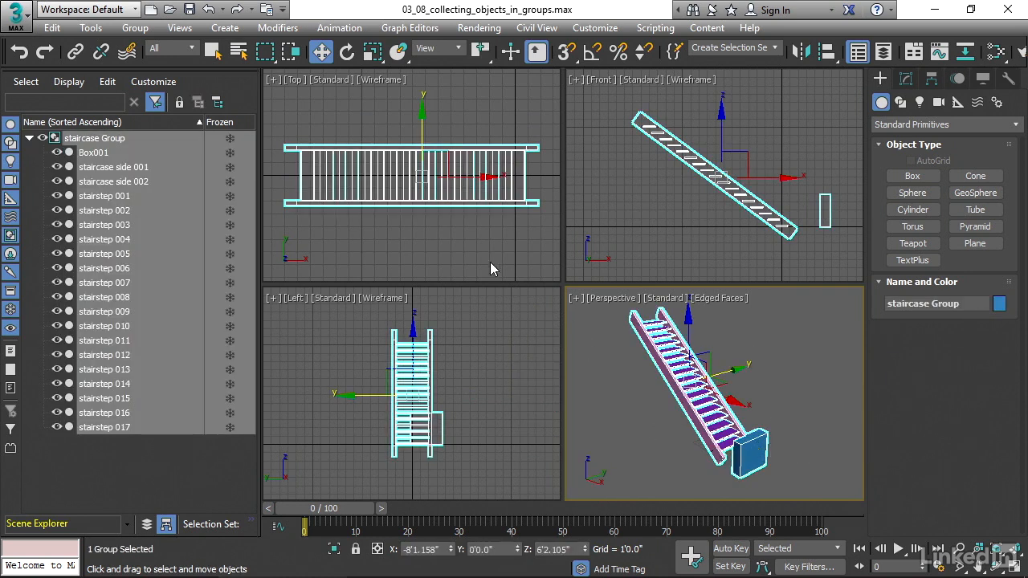
left_click(128, 30)
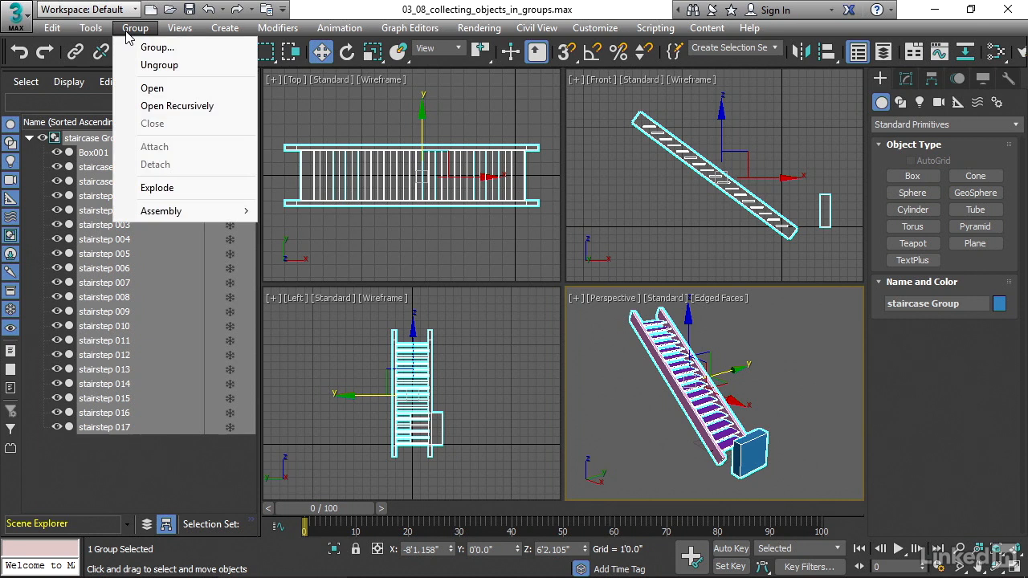
left_click(159, 89)
left_click(758, 447)
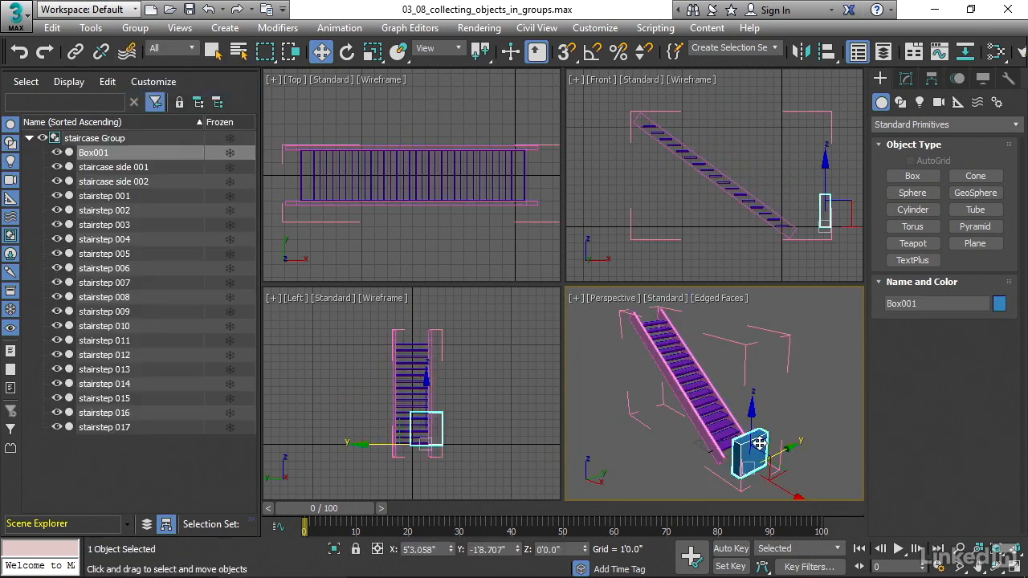
left_click(132, 28)
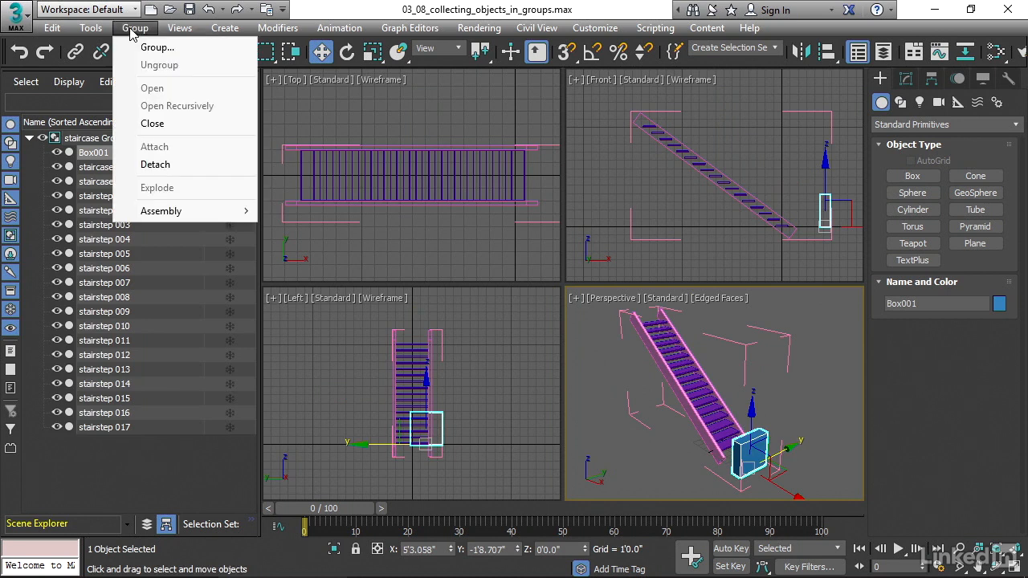
left_click(166, 166)
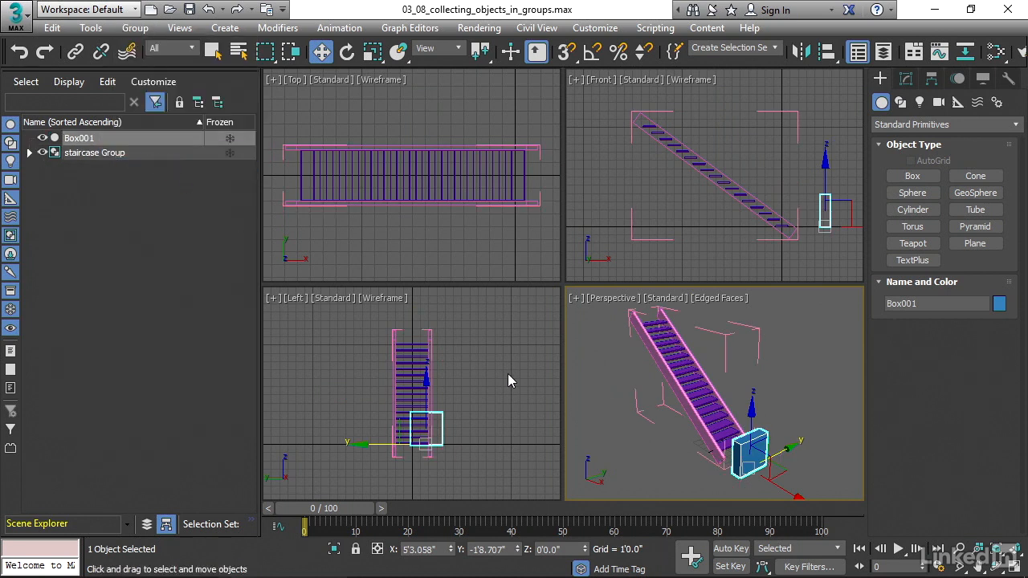
left_click_drag(793, 447, 840, 331)
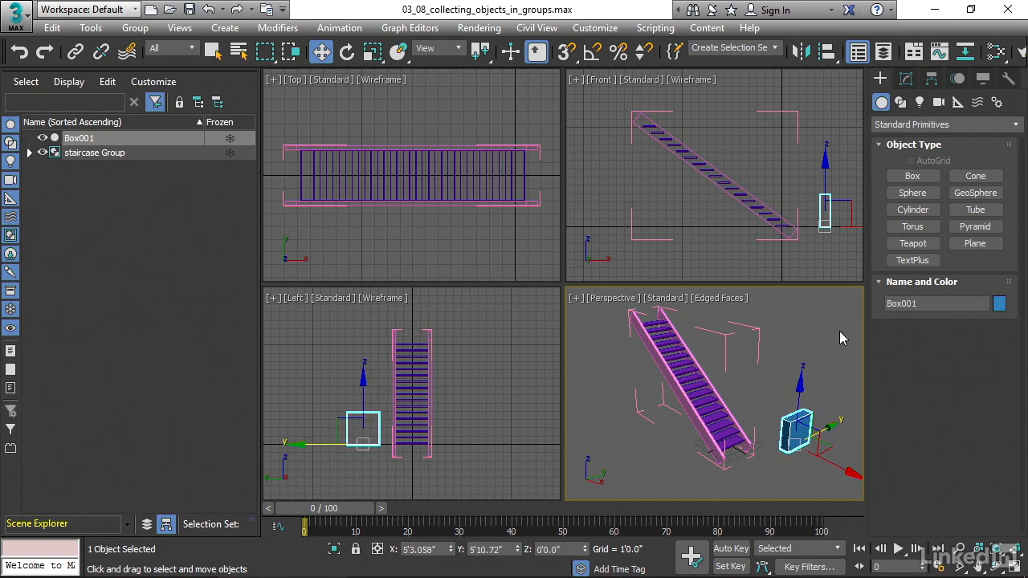
Delete the detached box, close the staircase Group using its dummy bracket, and clear the selection.
key("Delete")
left_click(751, 332)
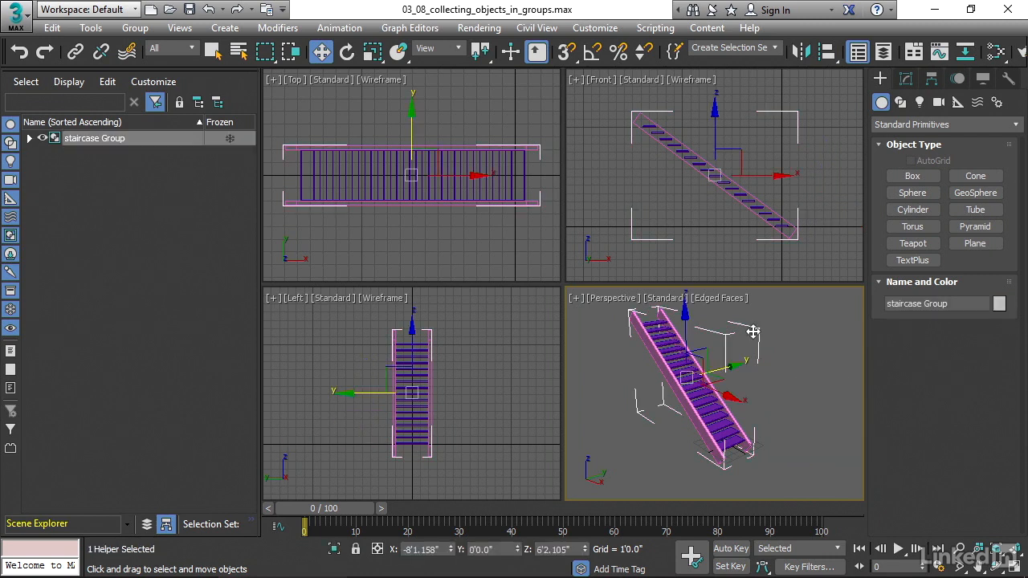
left_click(134, 27)
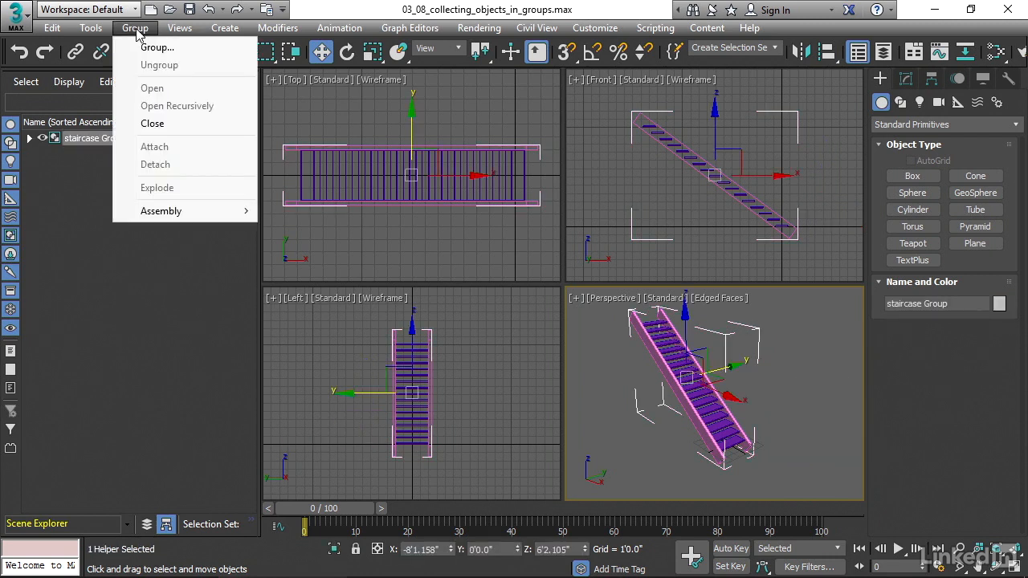
left_click(154, 126)
left_click(791, 371)
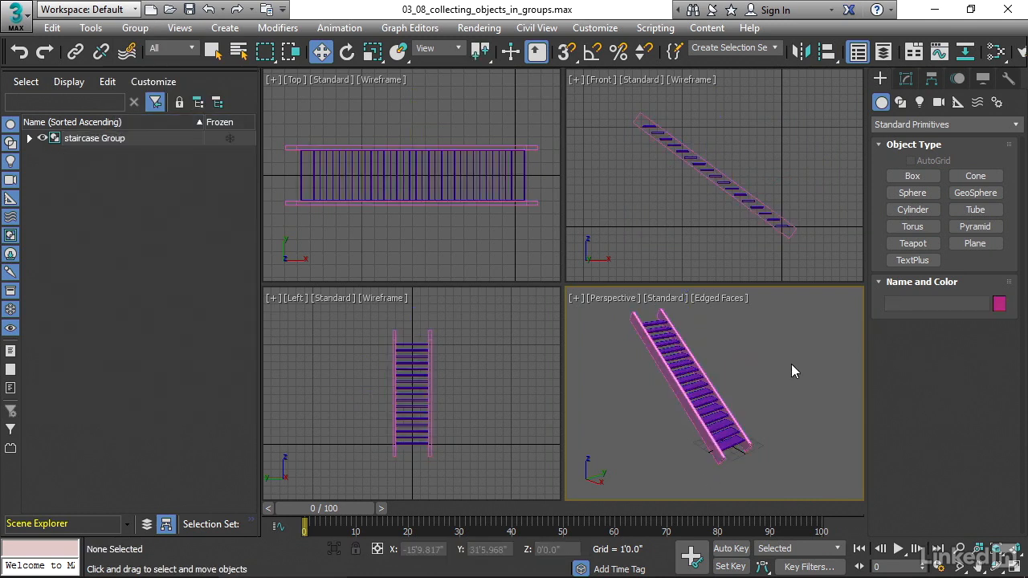